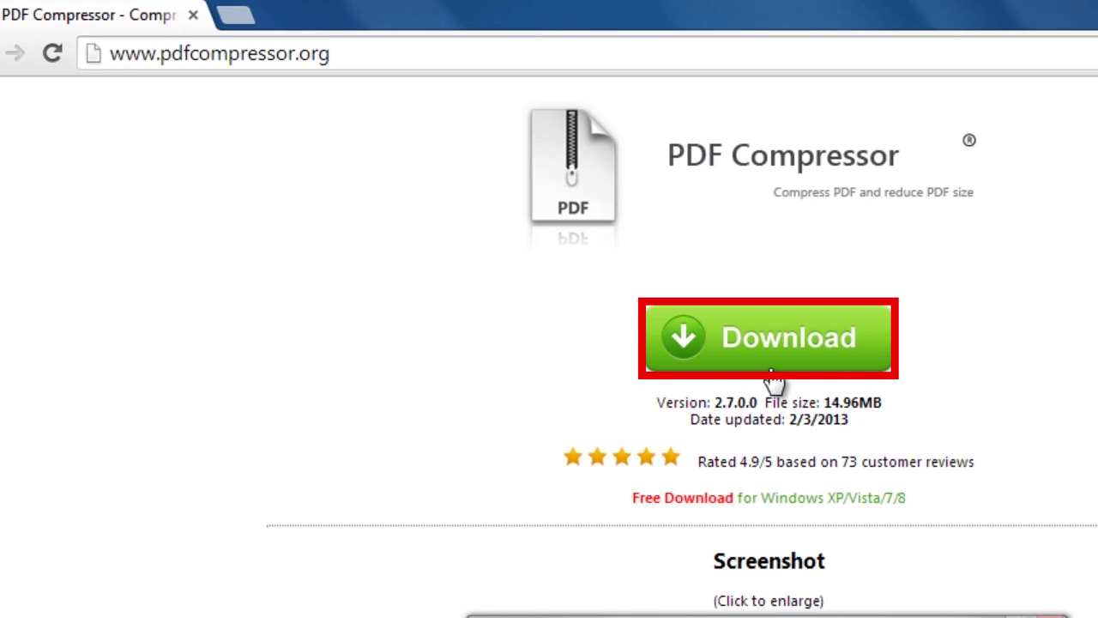
Download PDF Compressor, run PDFCompressor_setup, and accept the license agreement in the wizard
click(807, 362)
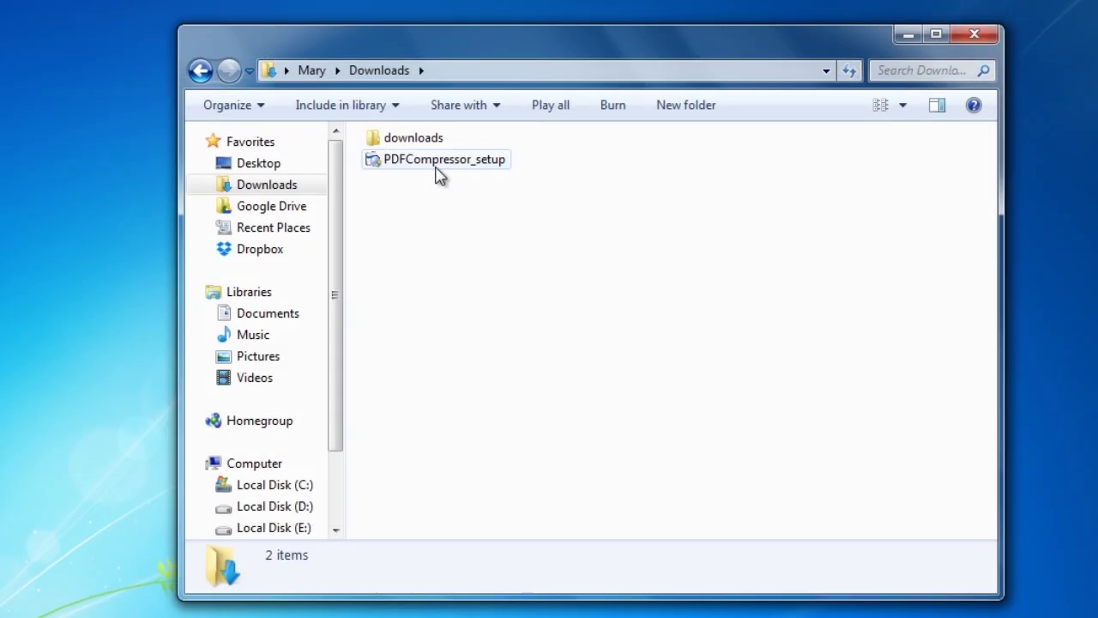
double_click(439, 163)
click(566, 515)
click(275, 426)
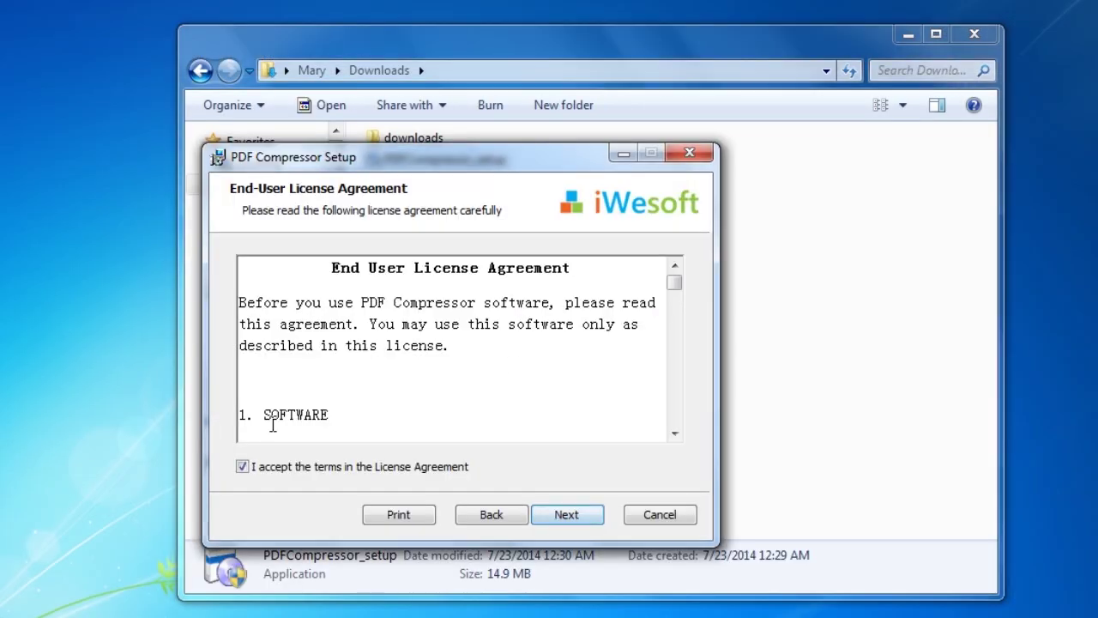
click(566, 514)
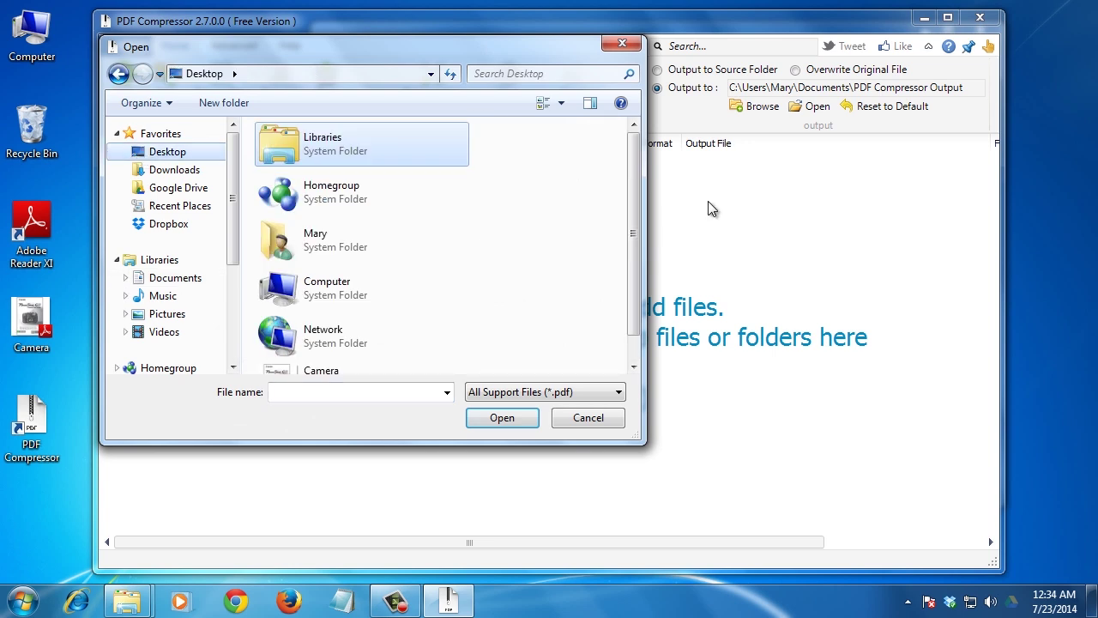
Add Camera.pdf from the Desktop to the compression list
scroll(355, 356, down, 2)
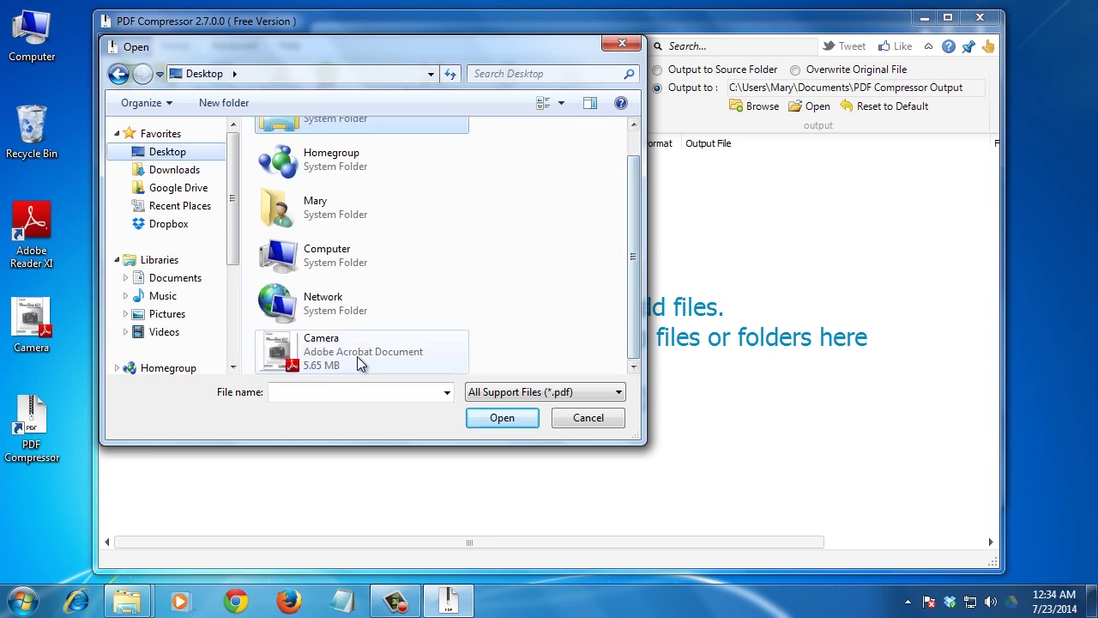
click(355, 356)
click(496, 418)
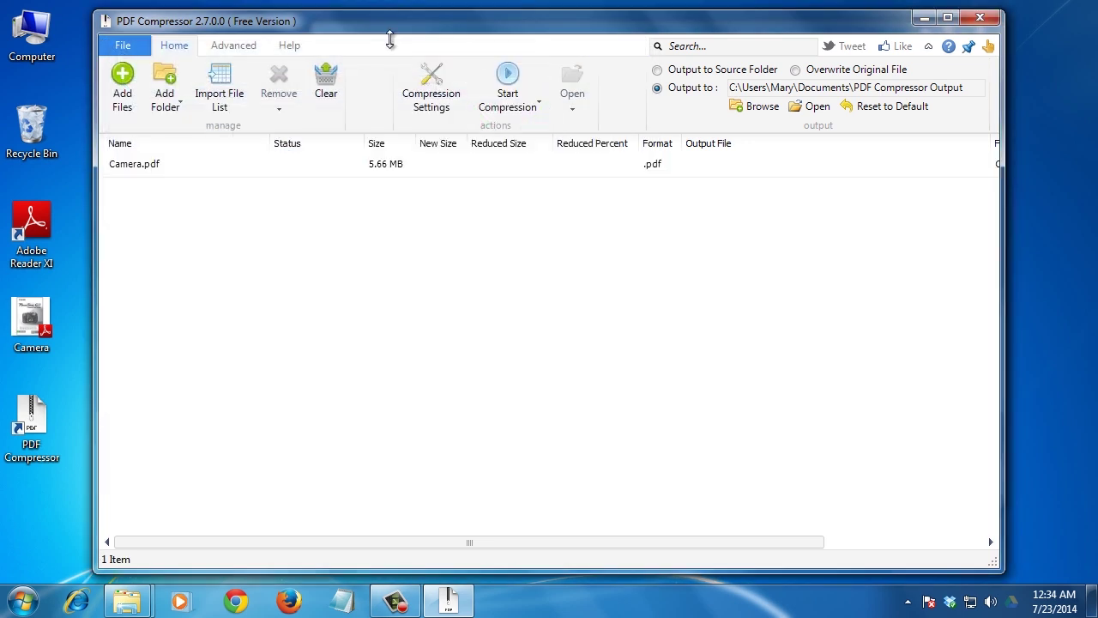
Enable Better Compression with minor quality loss in the Compression Settings
click(432, 84)
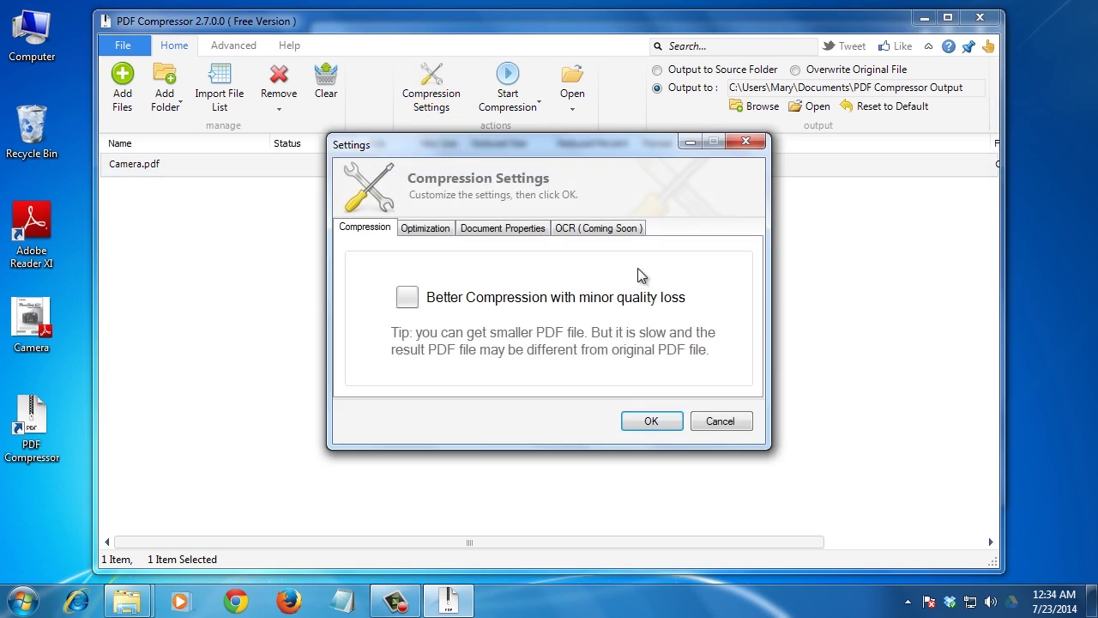
click(406, 297)
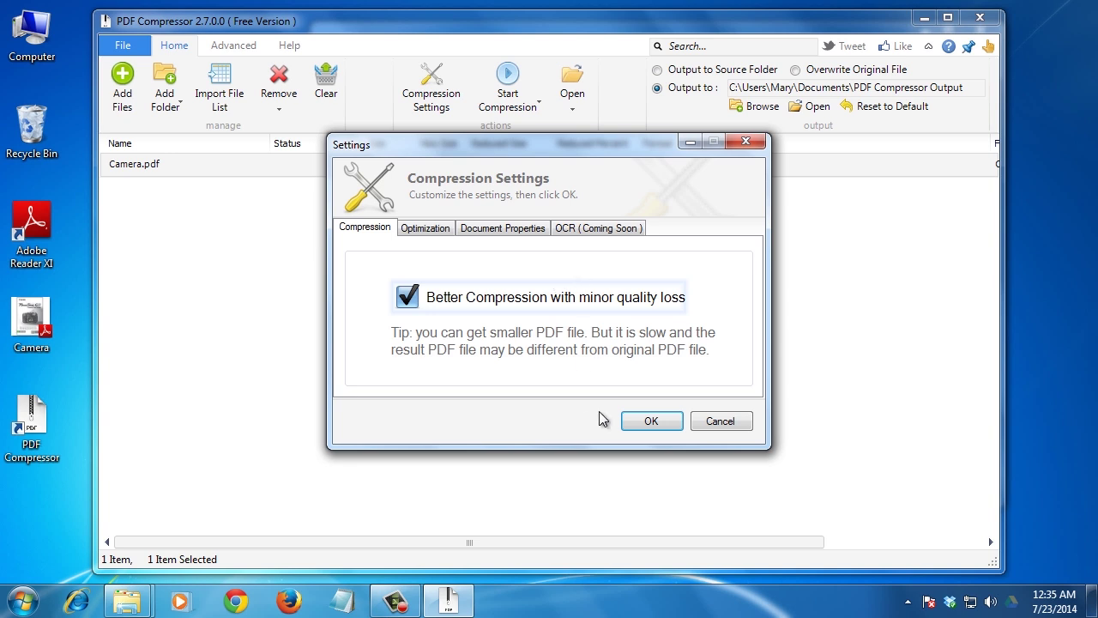
click(645, 421)
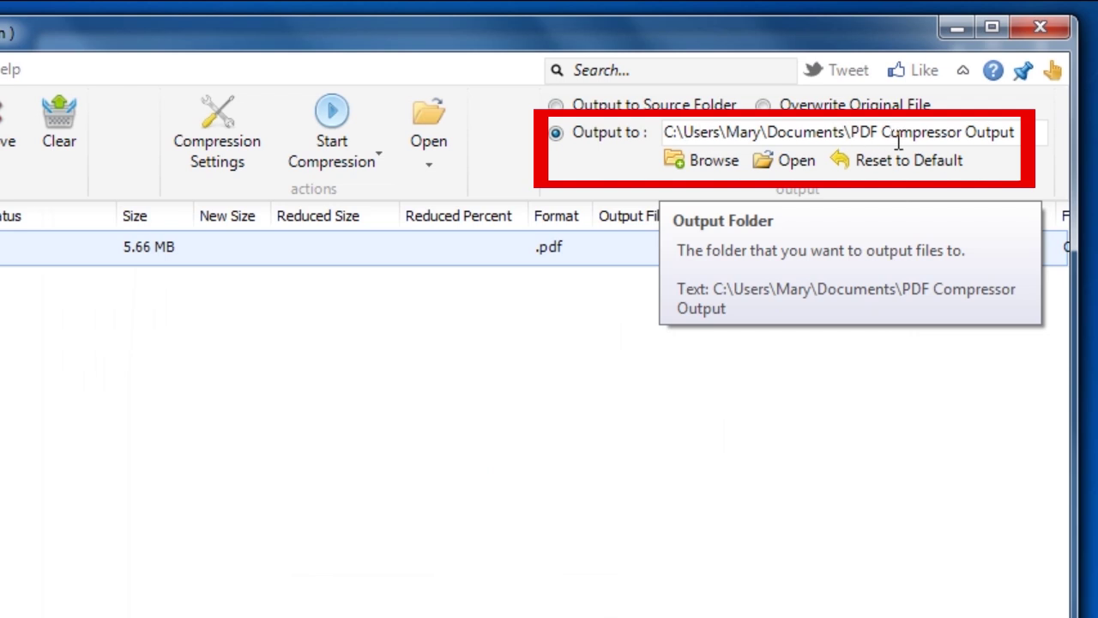
Output to the Desktop, compress Camera.pdf to 5.05 MB, and open the result
click(708, 161)
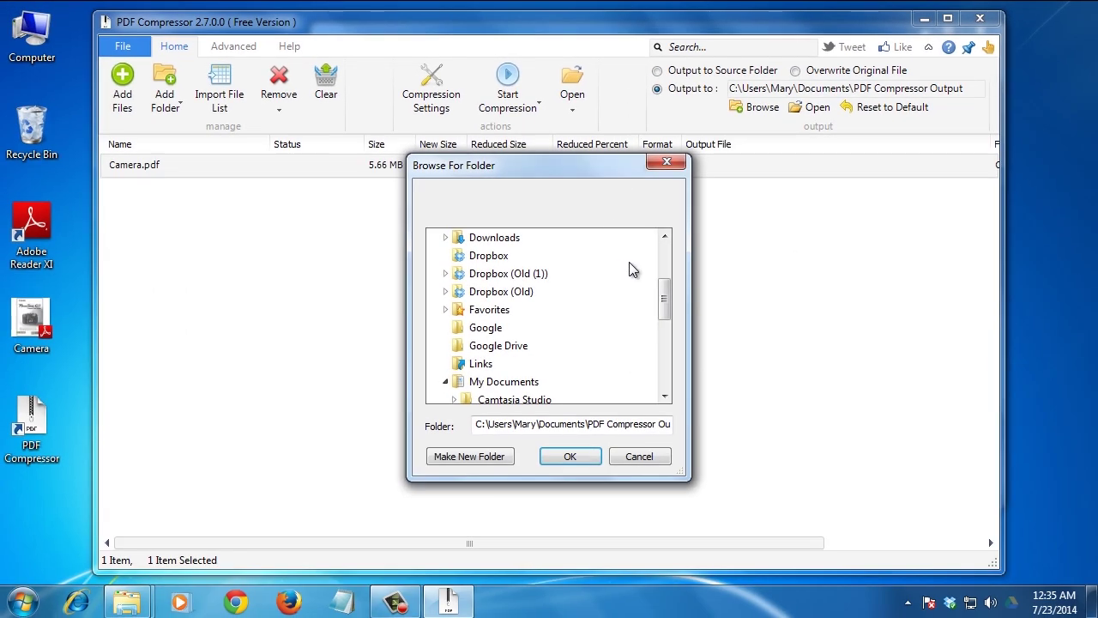
scroll(629, 261, up, 5)
click(466, 235)
click(571, 453)
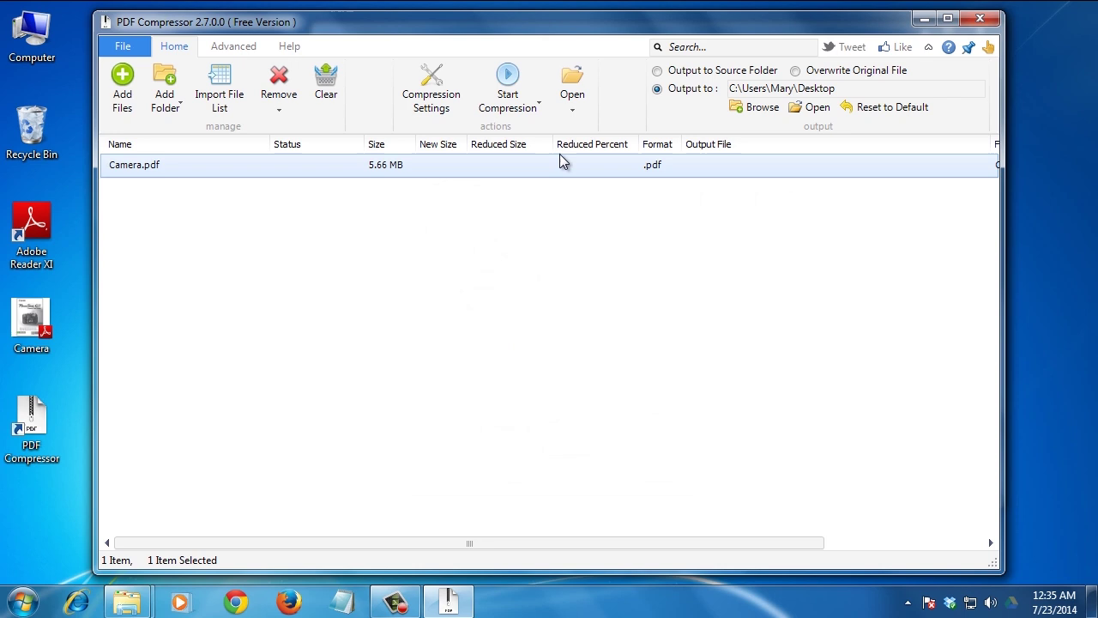
click(508, 90)
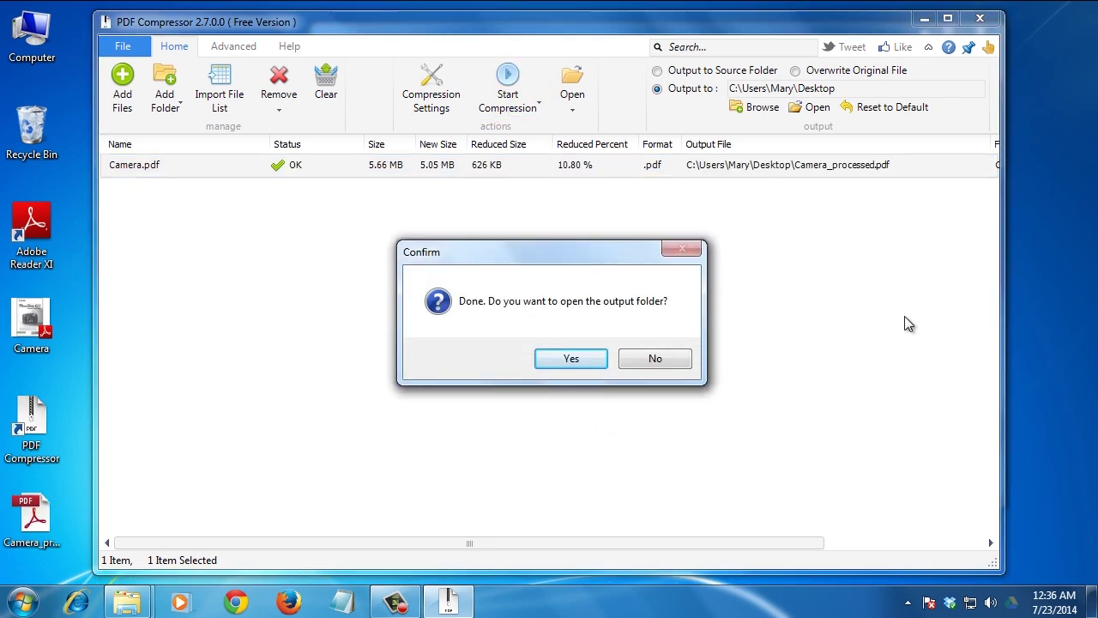
click(553, 358)
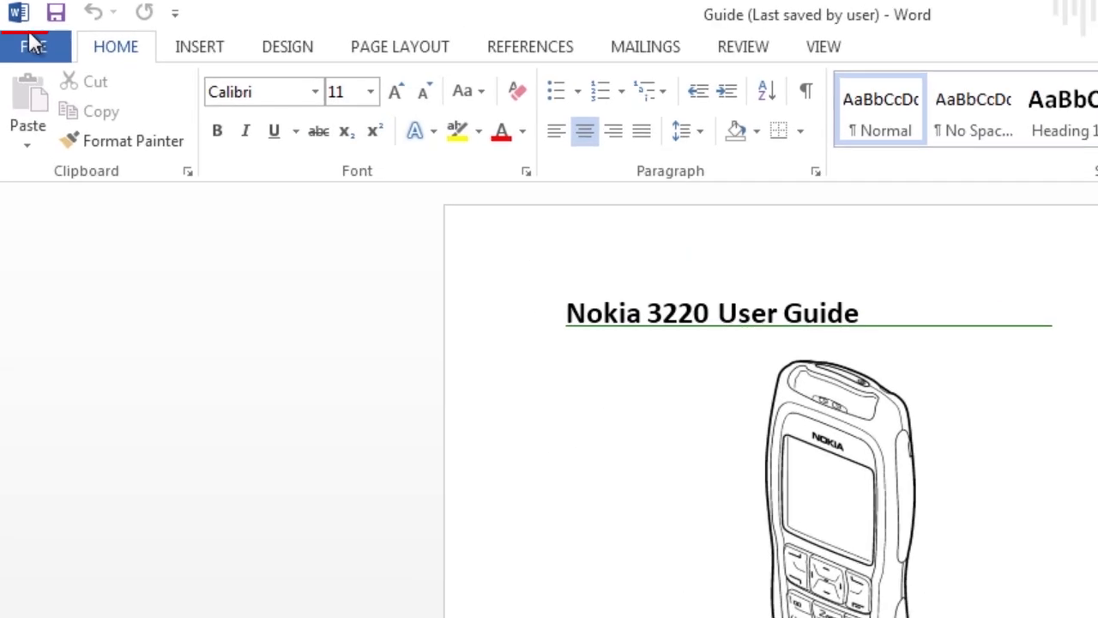
Publish the guide as 'Guide exported.pdf' on the Desktop with Minimum size optimization
click(25, 33)
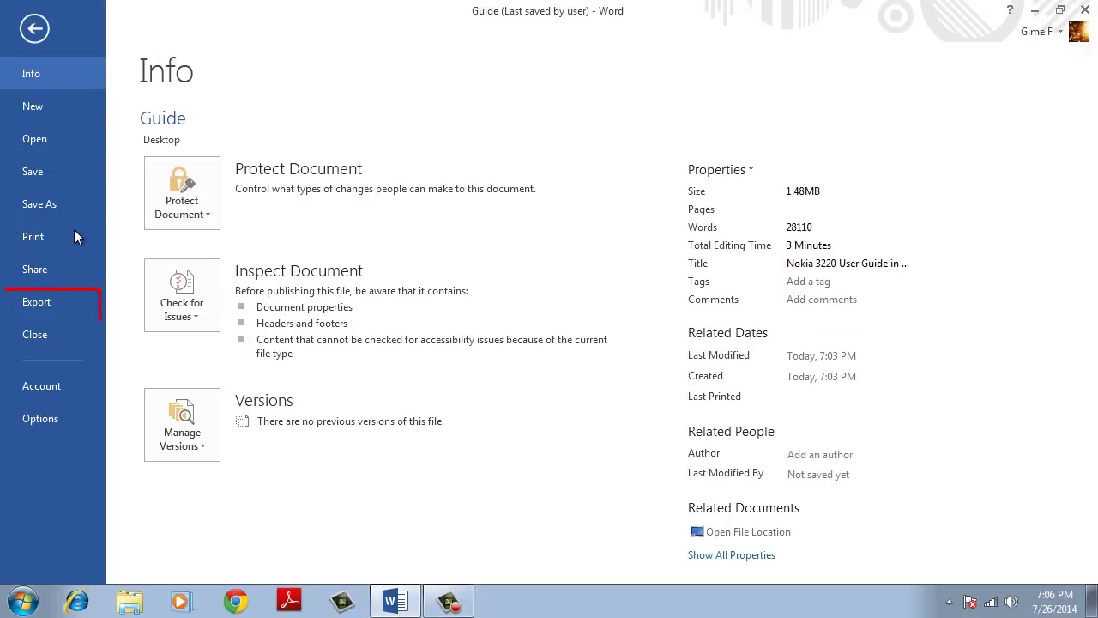
click(34, 302)
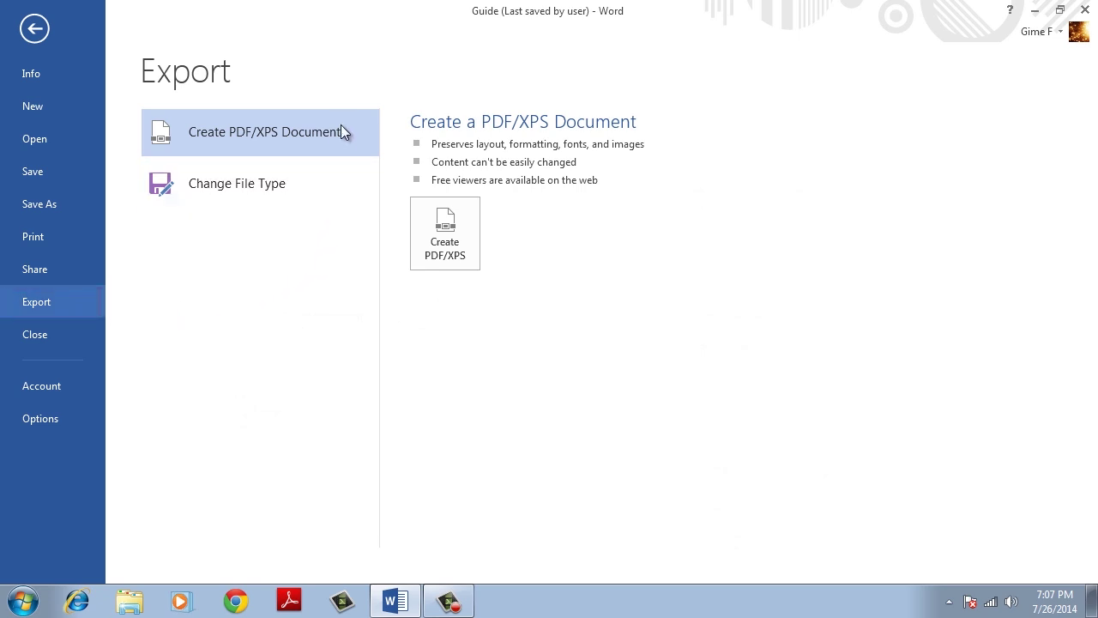
click(456, 258)
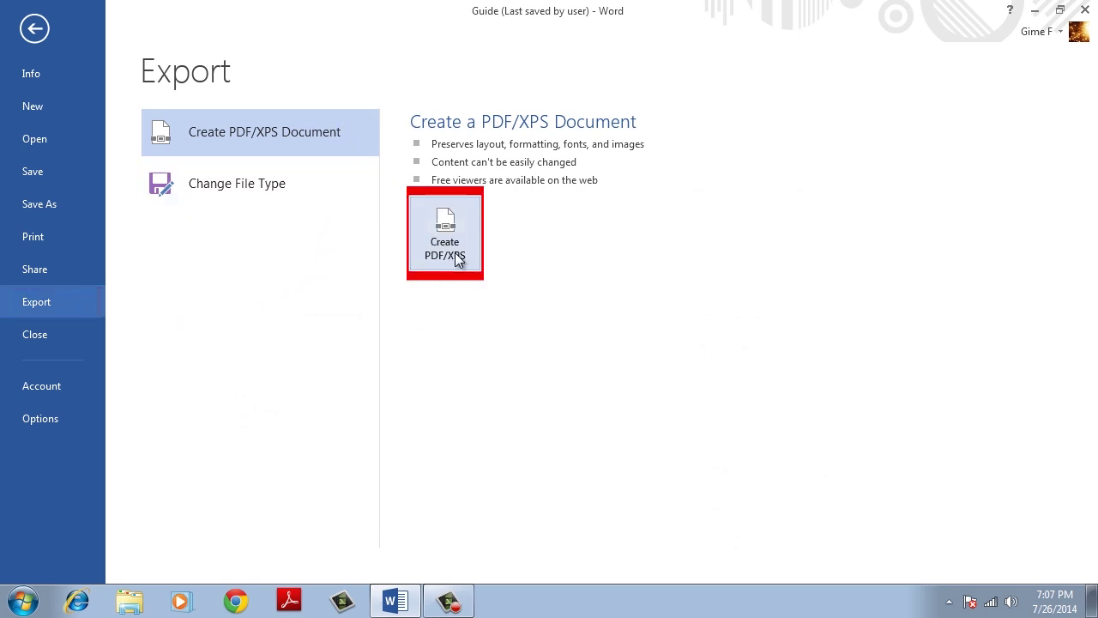
click(455, 257)
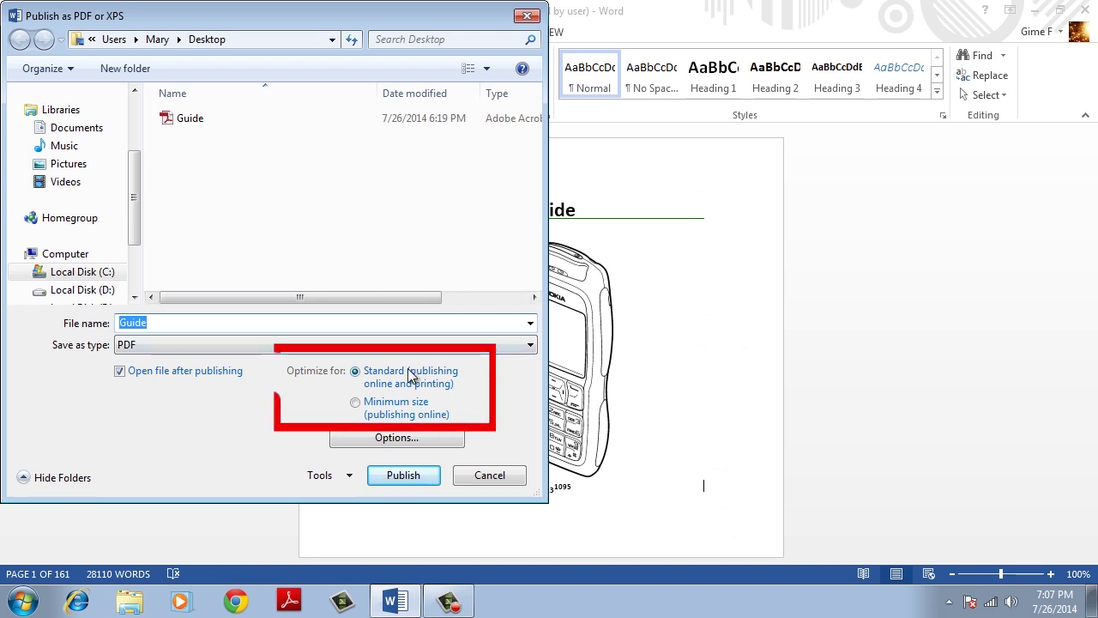
click(408, 403)
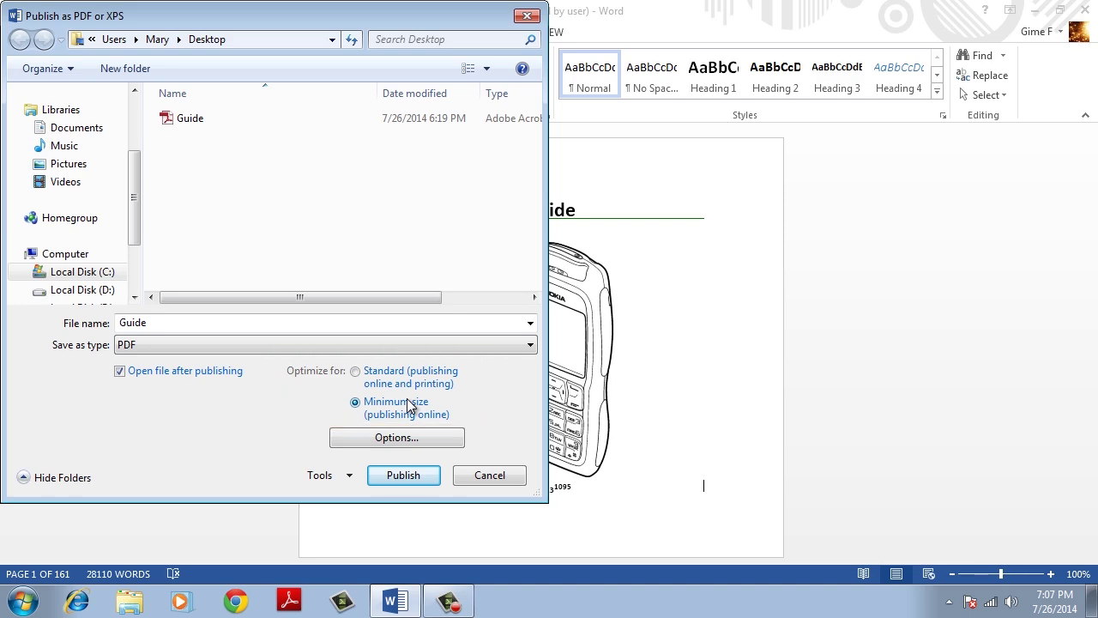
click(190, 324)
text(exported)
key(Return)
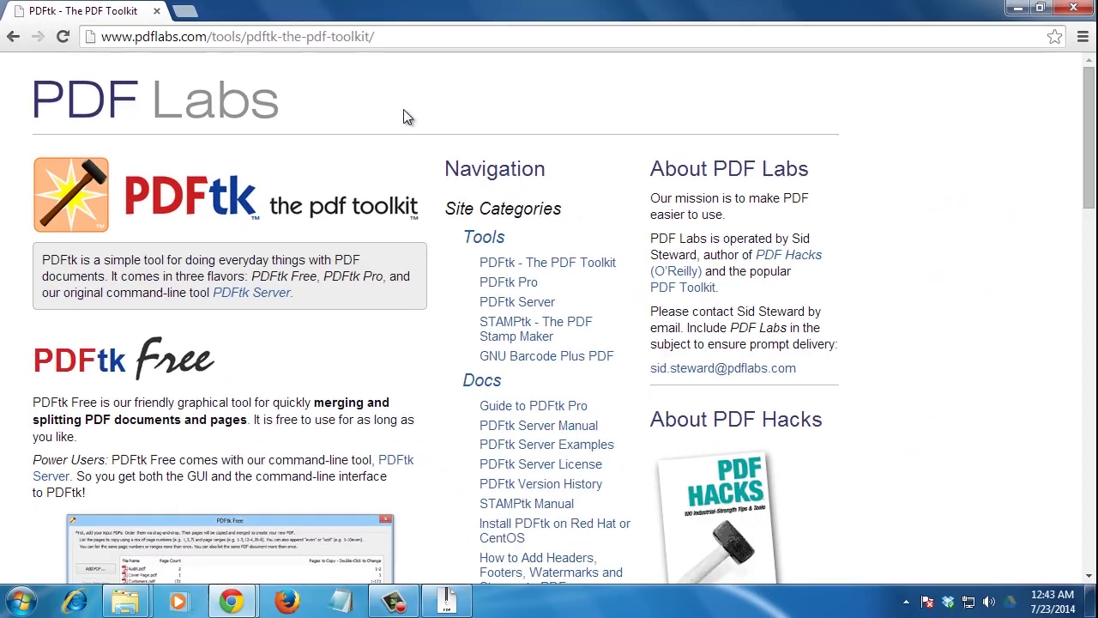
Install PDFtk Free, accepting the licence and keeping the default install location
scroll(408, 116, down, 6)
scroll(408, 116, down, 2)
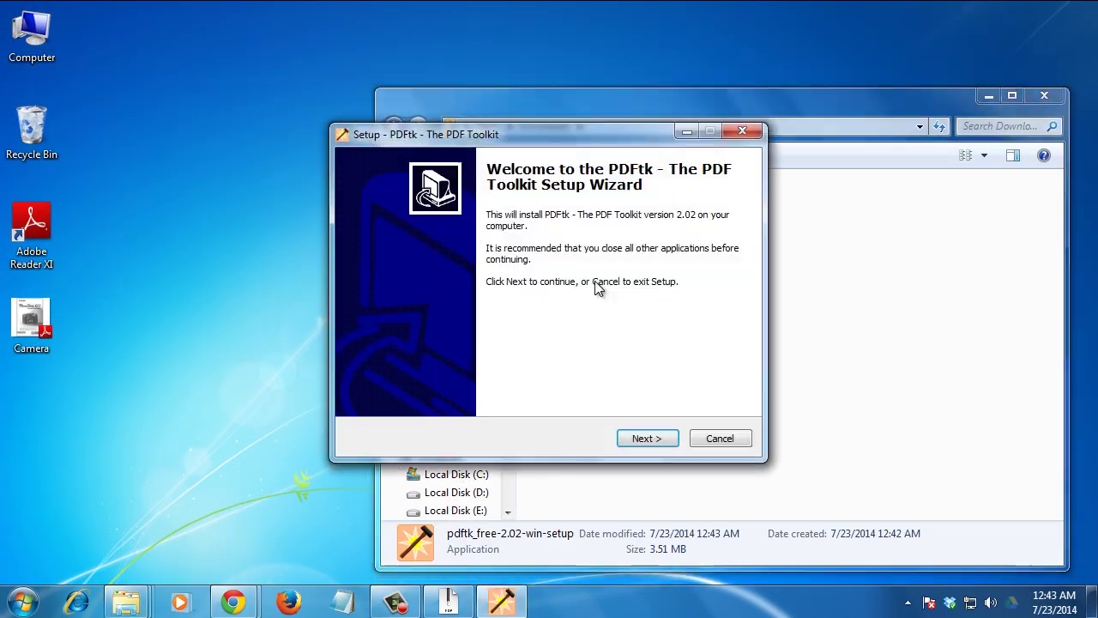
click(639, 441)
click(464, 388)
click(651, 440)
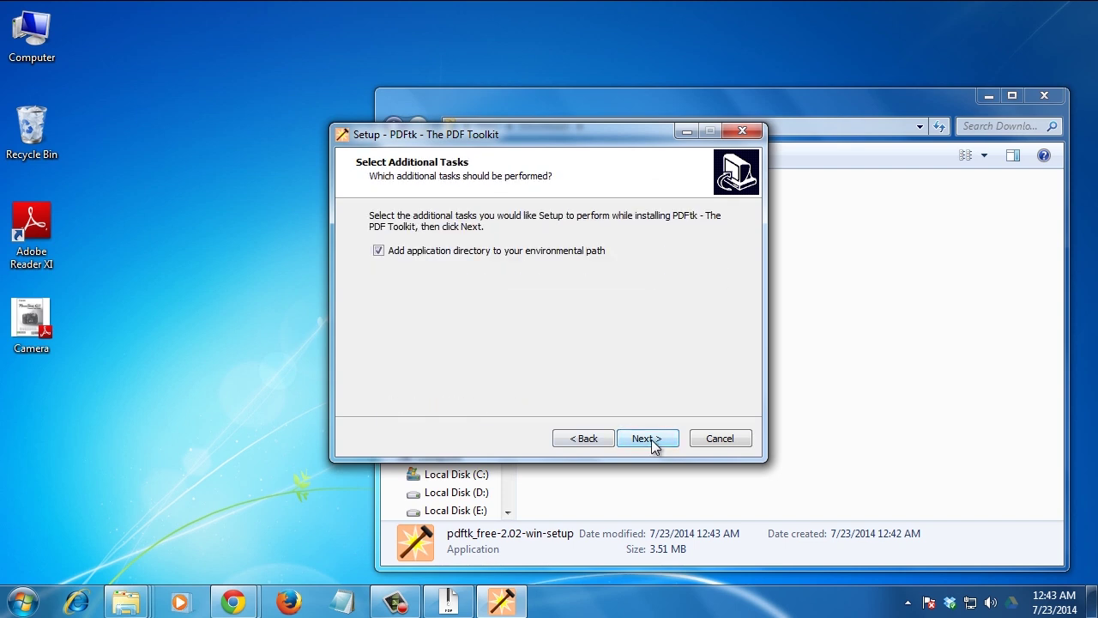
click(651, 440)
click(651, 440)
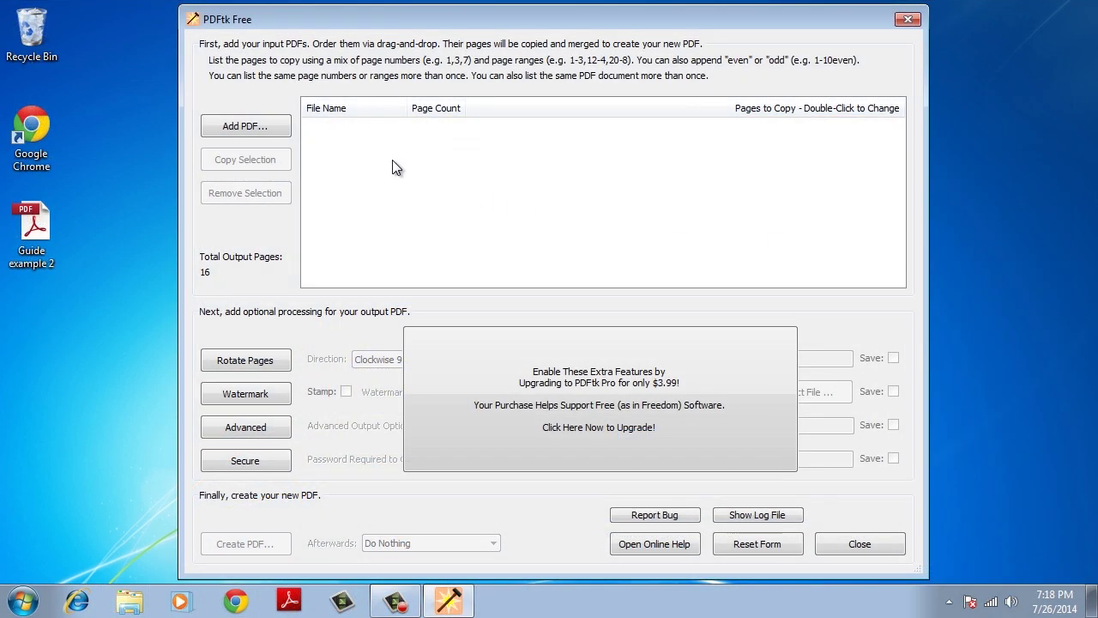
Add Guide example 2.pdf and change its pages to copy from 1-16 to 3,9,12
click(274, 137)
scroll(722, 319, down, 3)
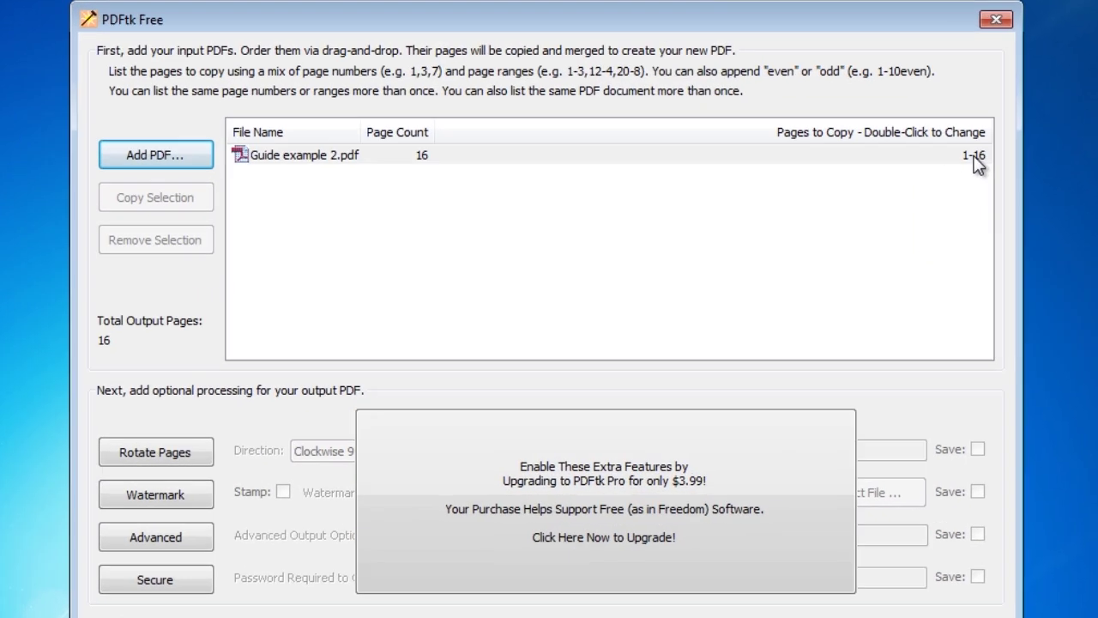
double_click(888, 127)
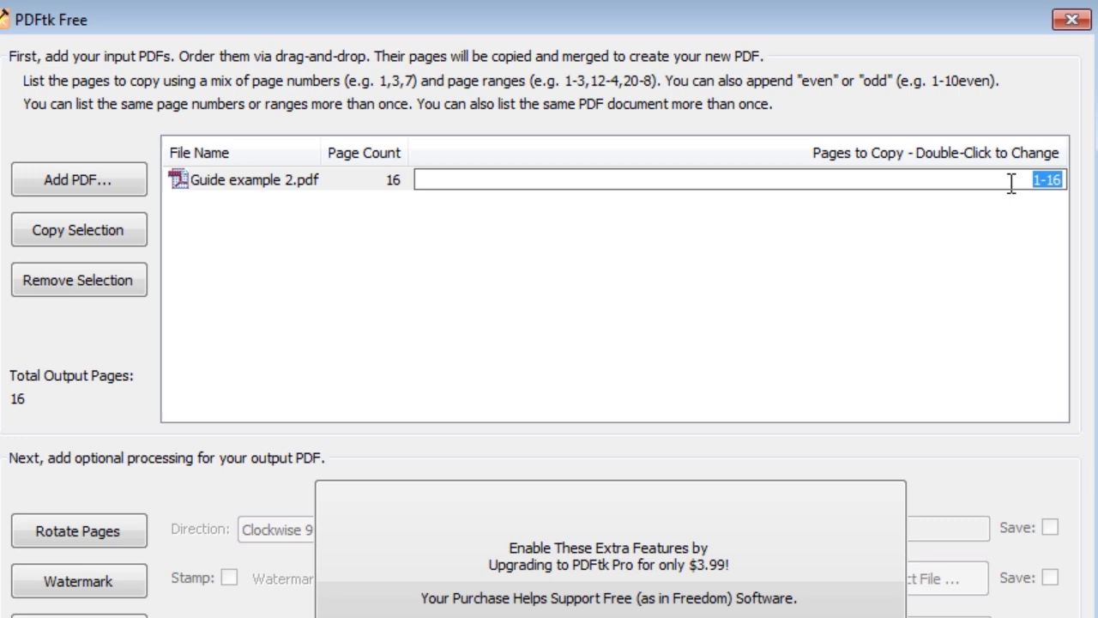
key(End)
key(BackSpace)
key(BackSpace)
key(BackSpace)
key(BackSpace)
text(5)
text(-10)
key(BackSpace)
key(BackSpace)
key(BackSpace)
key(BackSpace)
text(3)
text(,9,12)
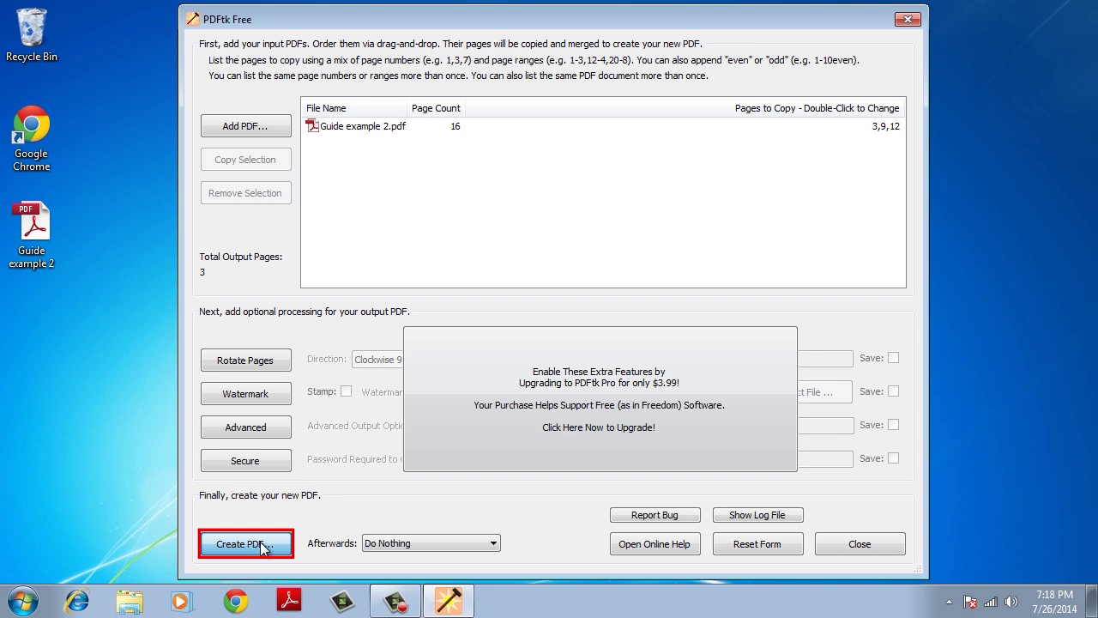
Save the extracted pages as 'Guide example 3' and confirm its 3 pages in Adobe Reader
click(260, 541)
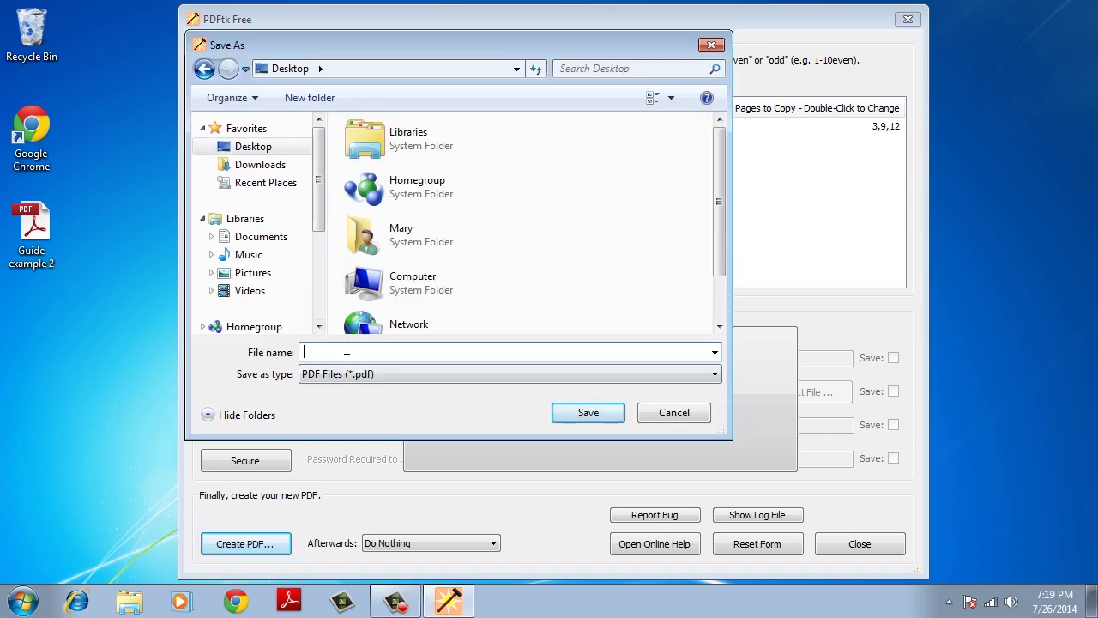
text(Guide example 3)
click(586, 408)
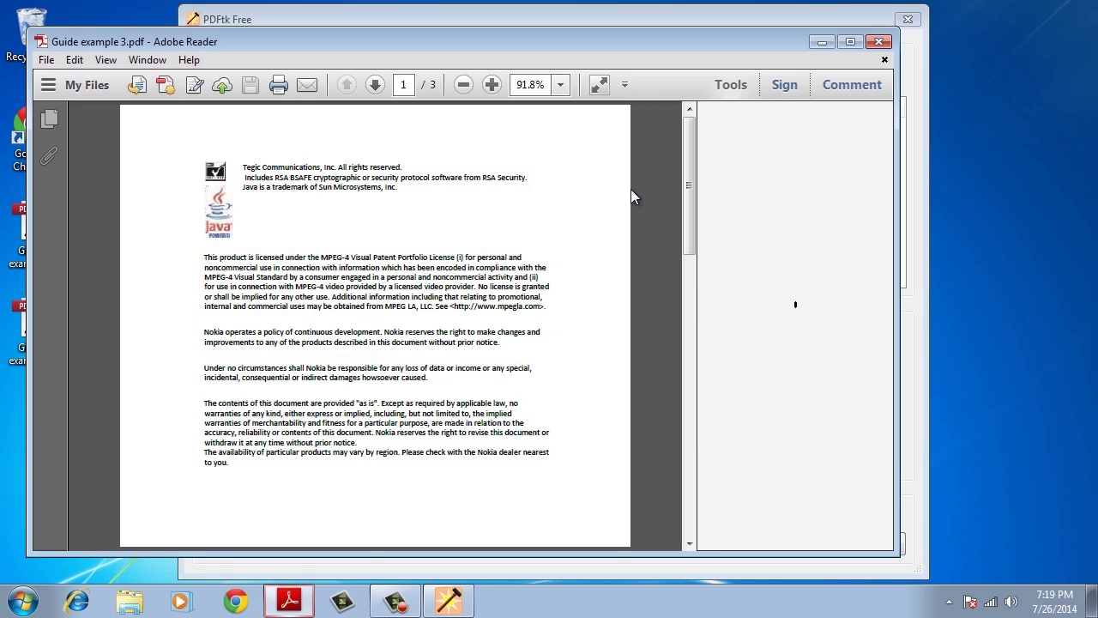
drag(694, 164, 713, 422)
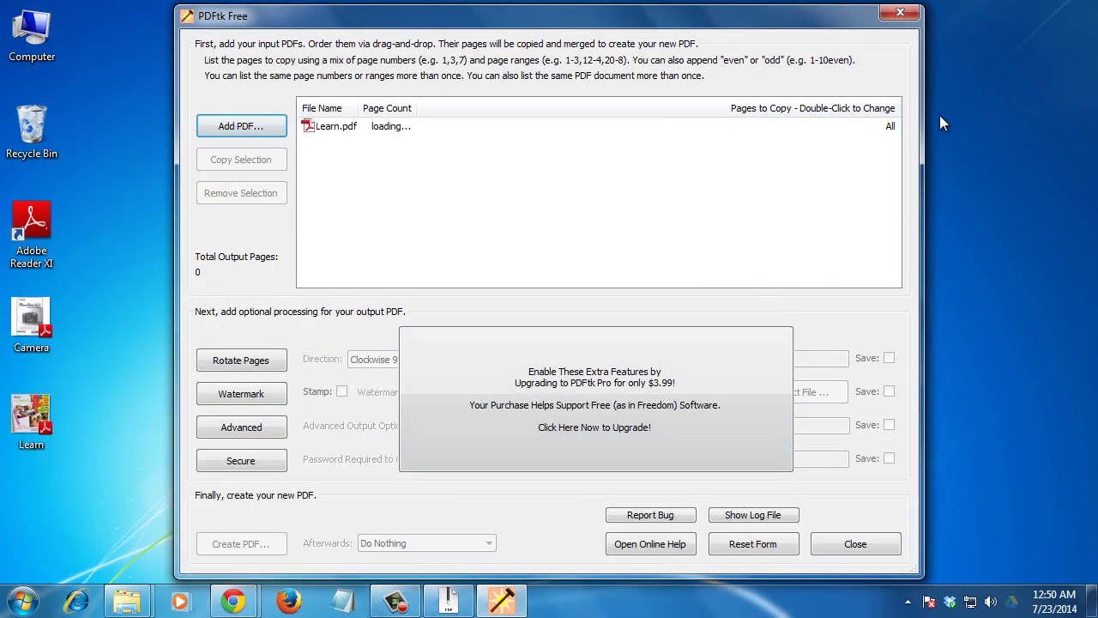
double_click(890, 126)
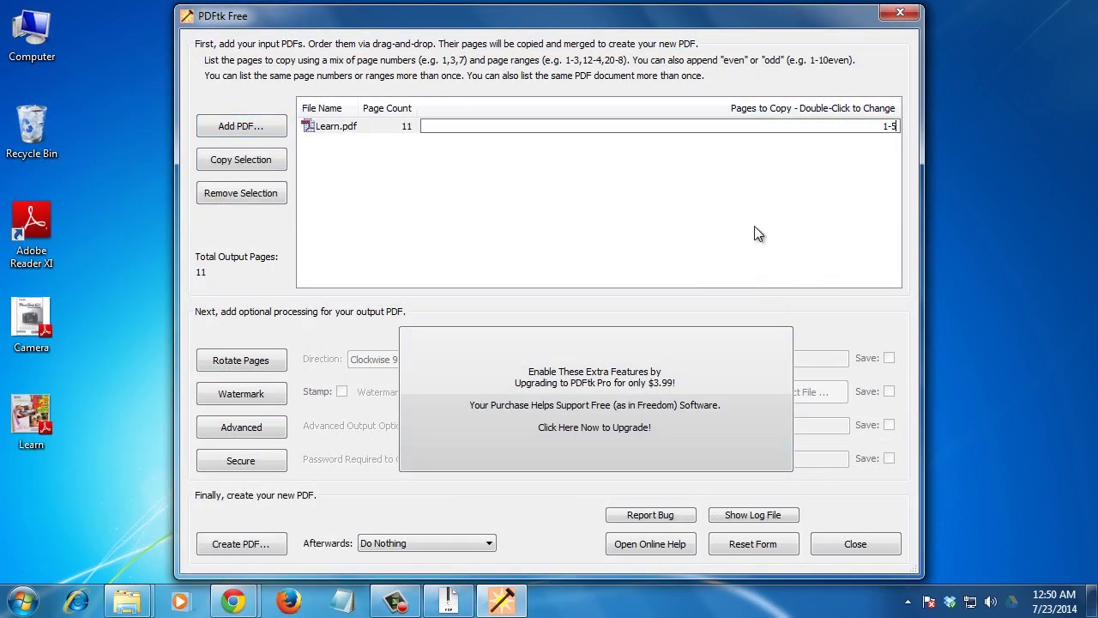
Split Learn.pdf into pages 1-5 and pages 5-11, saving the latter as 'Part 2'
text(5)
key(Return)
key(Return)
text(Part)
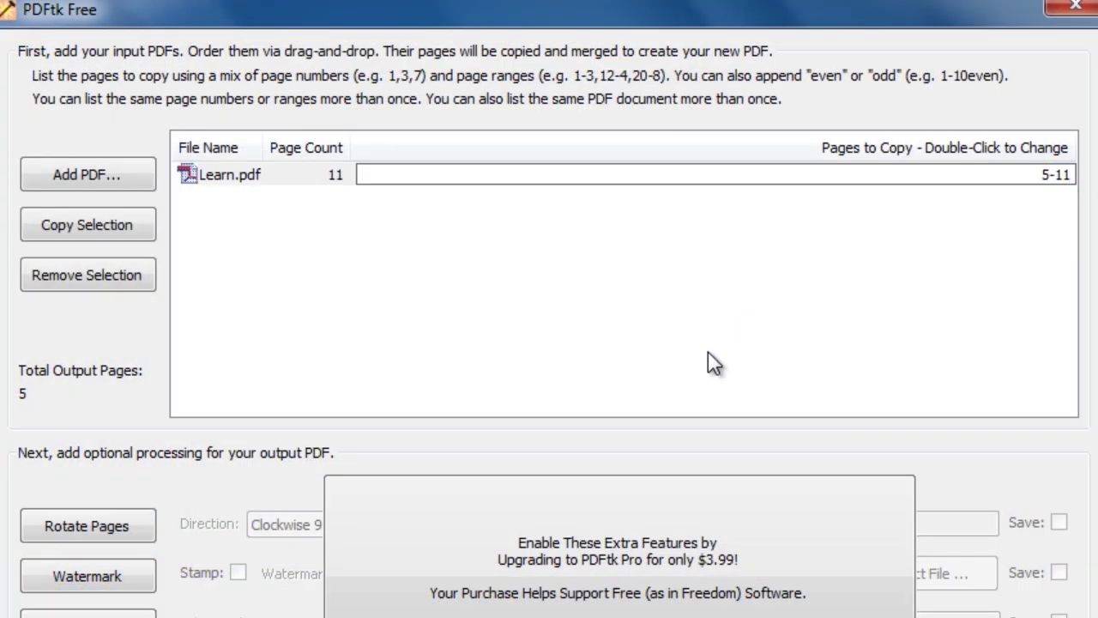
text(Part 2)
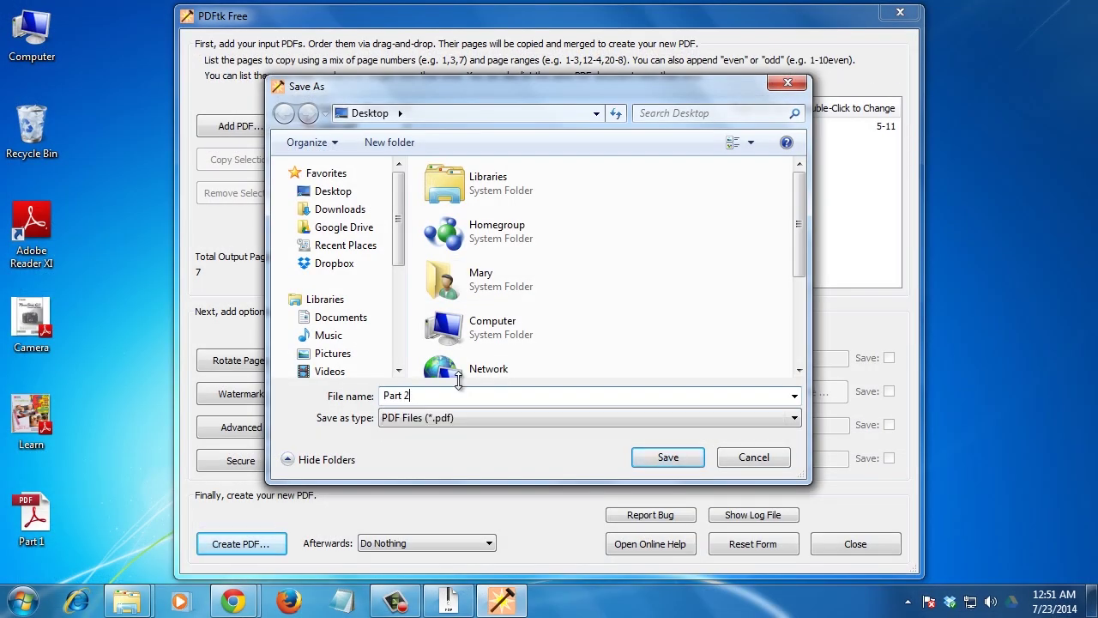
click(669, 456)
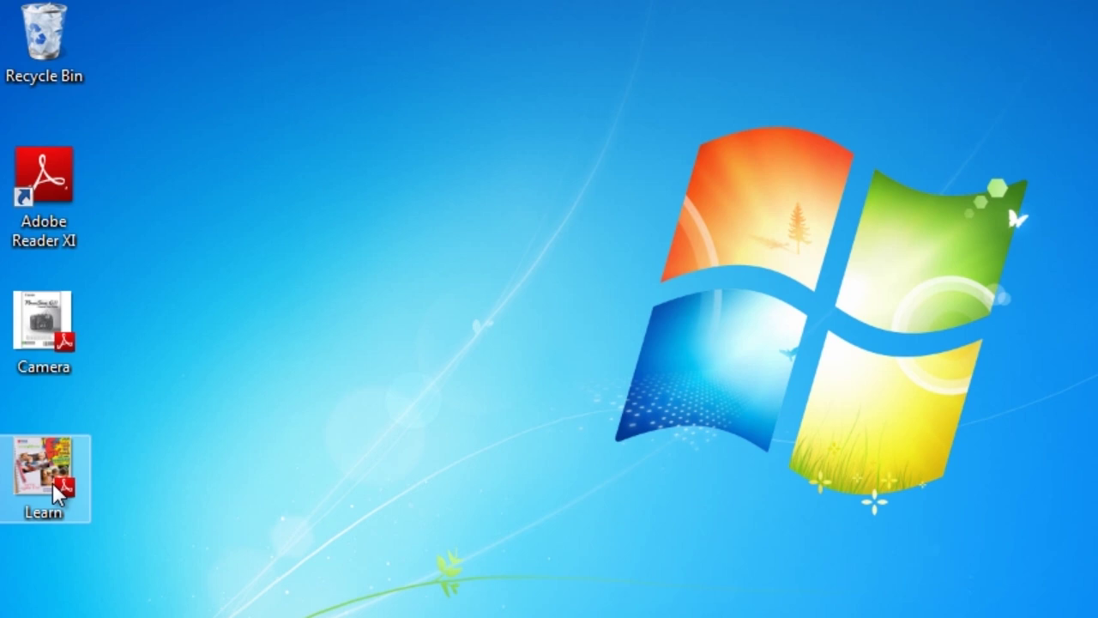
Send Learn.pdf to a compressed (zipped) folder named Learn on the Desktop
right_click(53, 482)
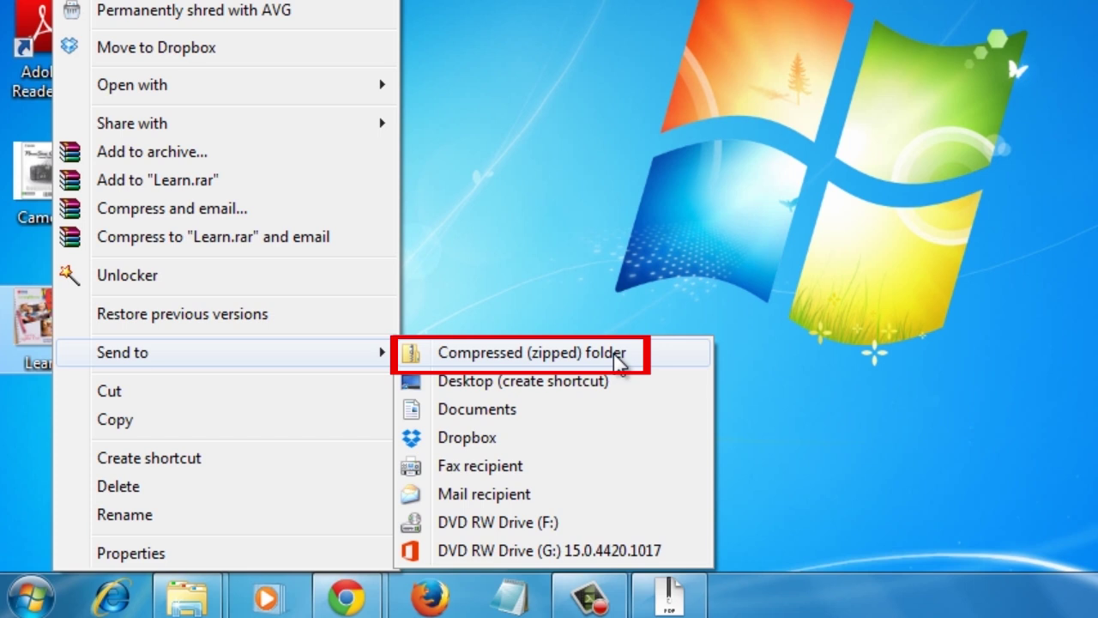
click(614, 353)
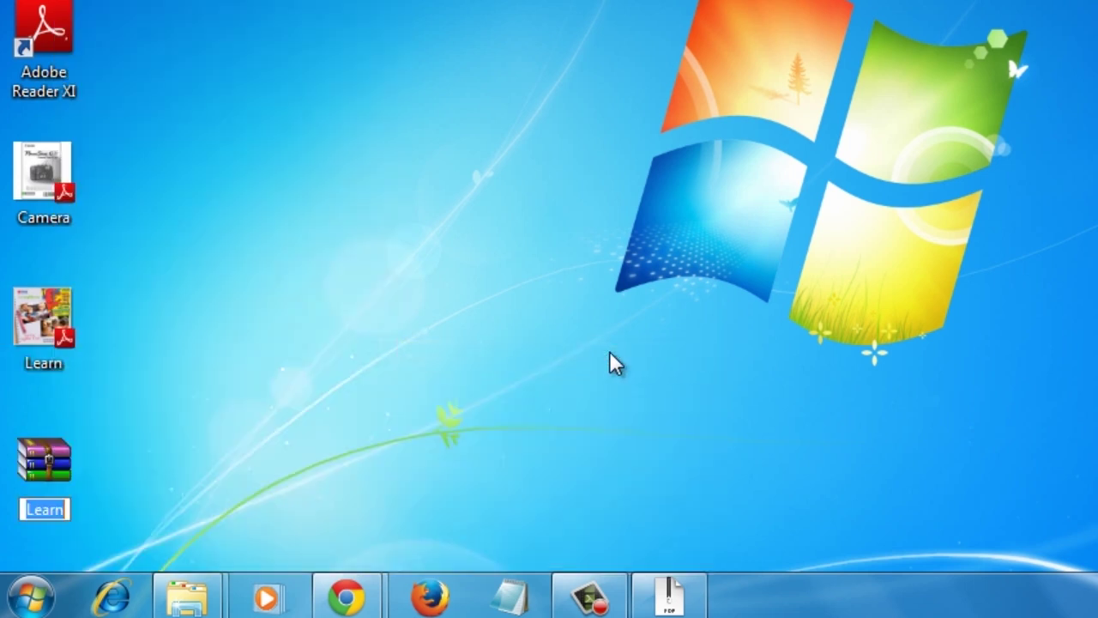
click(58, 462)
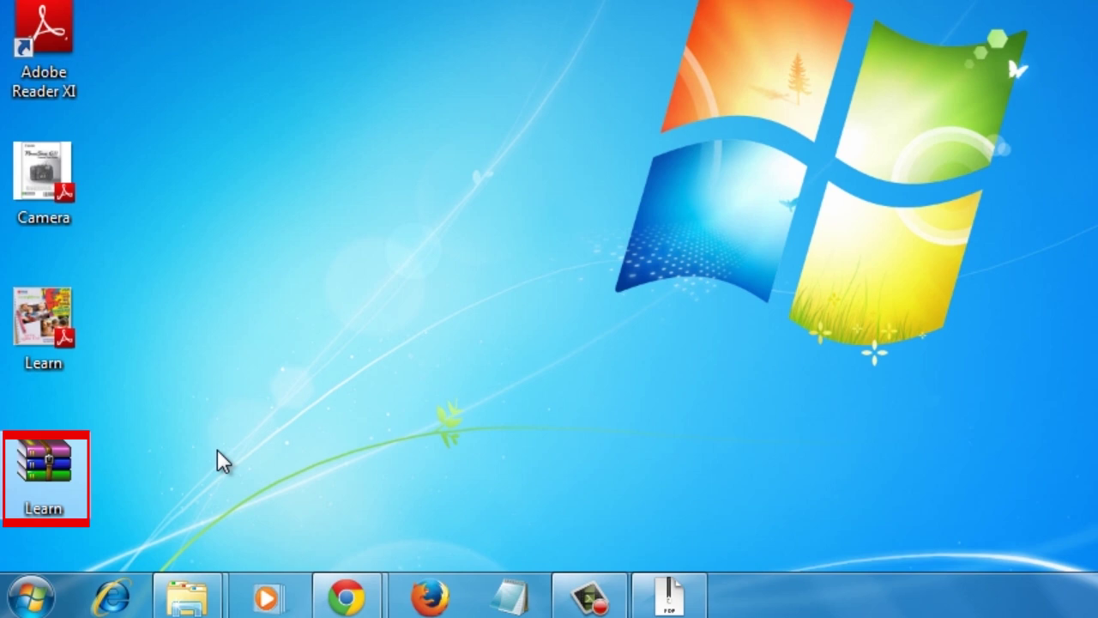